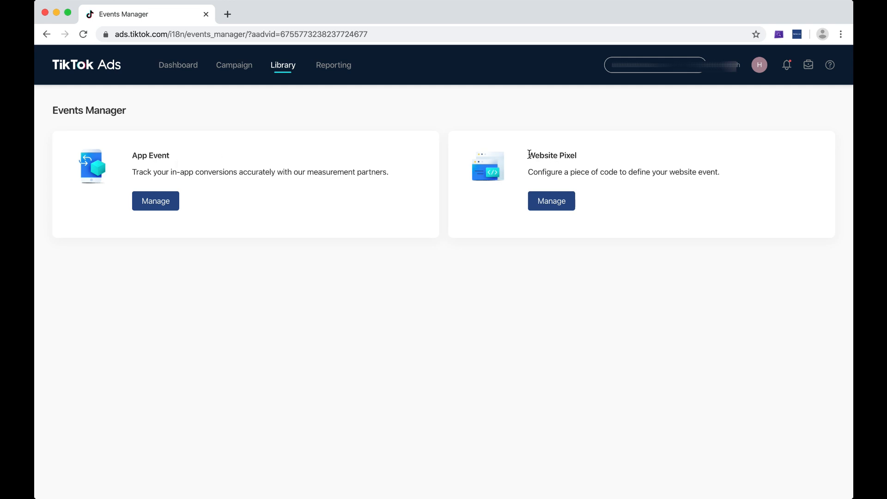
Open Website Pixel management and start creating a new pixel
drag(528, 155, 614, 160)
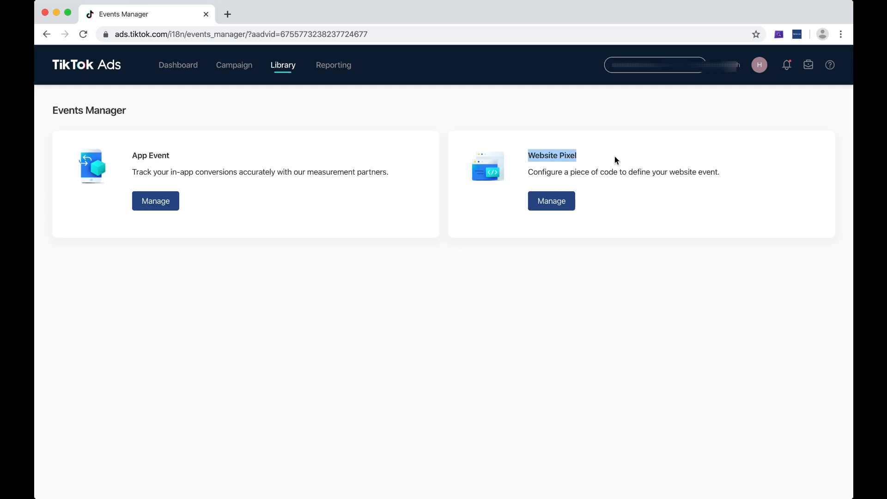
click(614, 157)
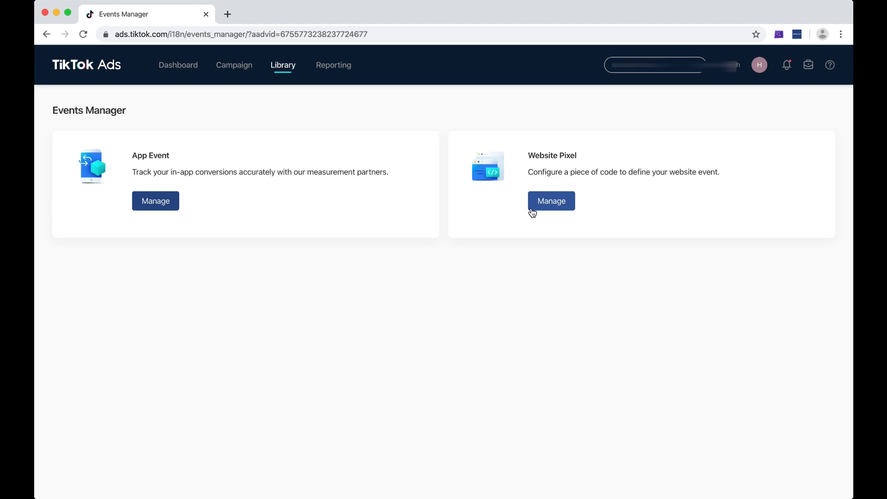
click(545, 203)
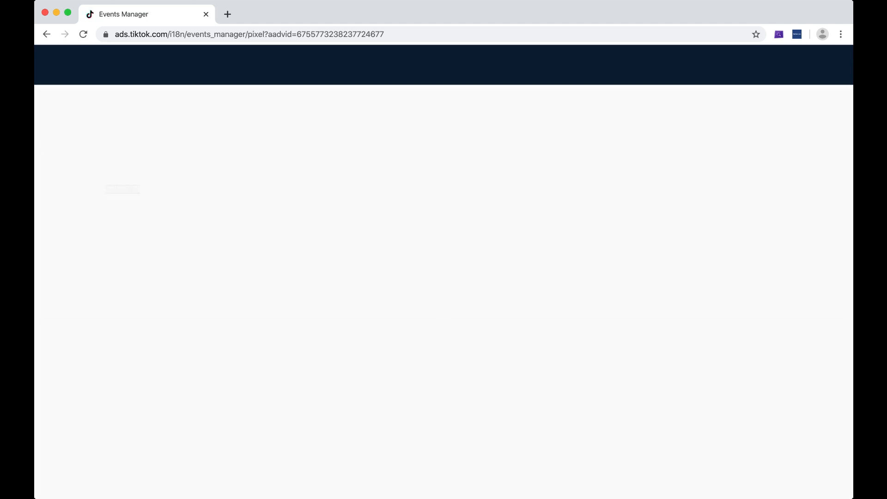
click(89, 146)
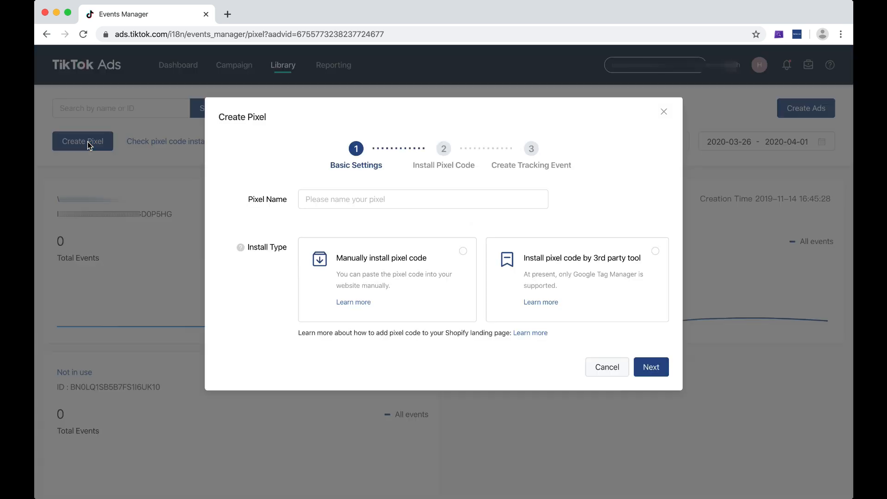
Name the pixel 'Test 2' and choose manual pixel code installation
click(400, 200)
text(Te)
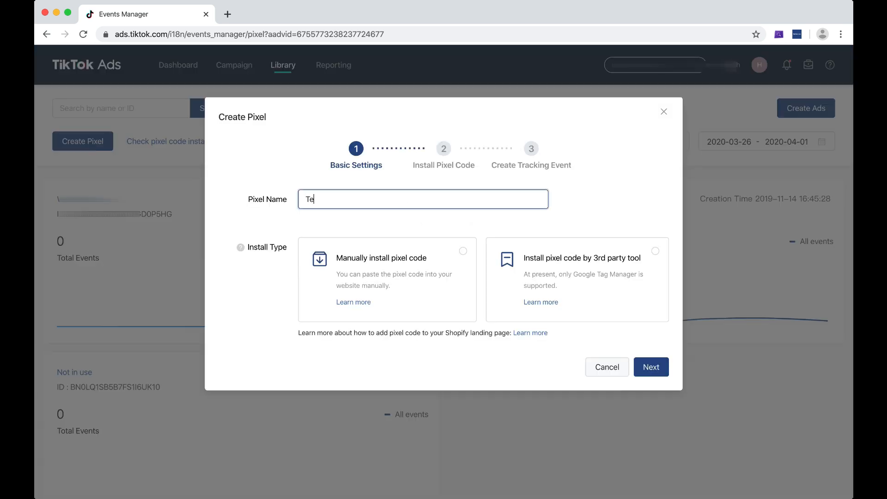
text(st 2)
click(599, 295)
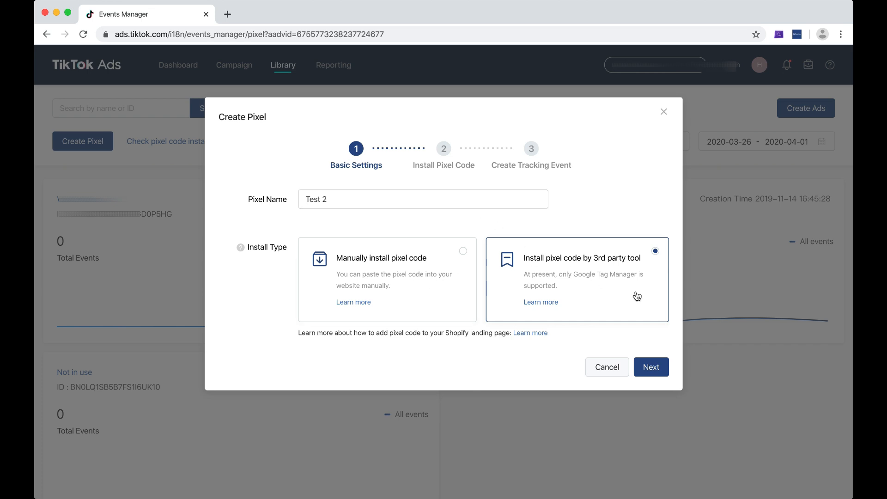
click(412, 262)
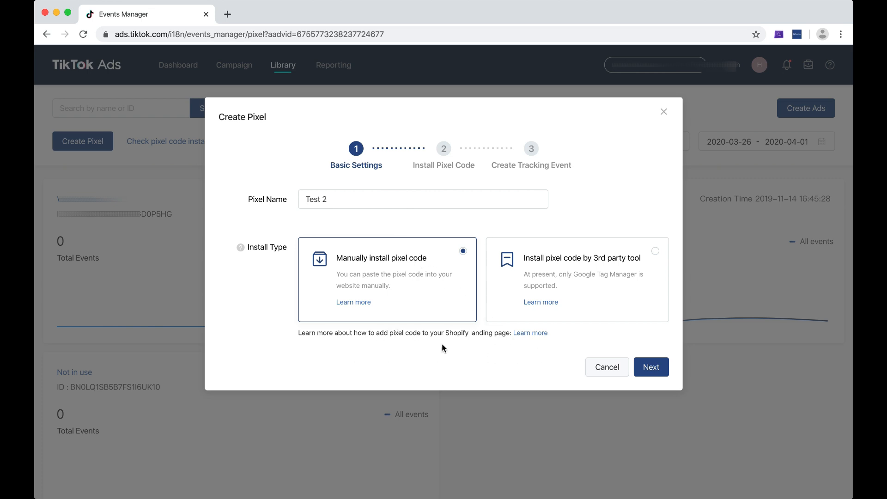
drag(393, 332, 493, 336)
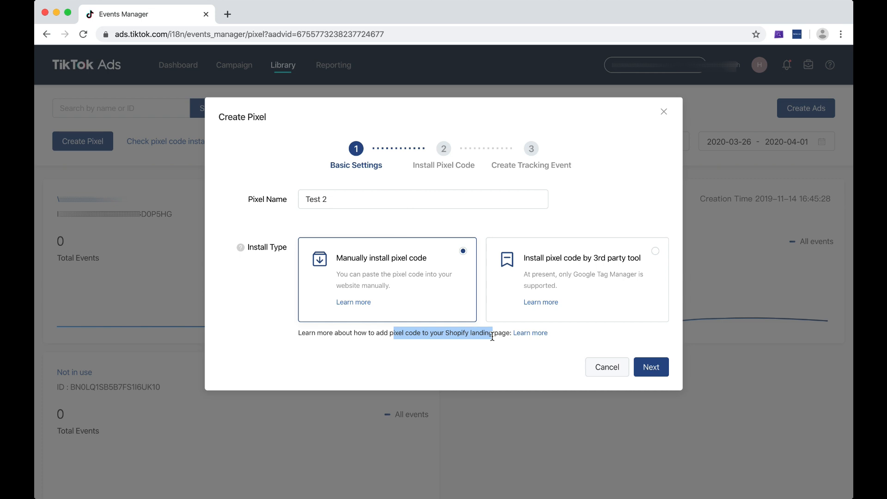
Open the Shopify pixel help article in a new tab and scroll through it
click(535, 333)
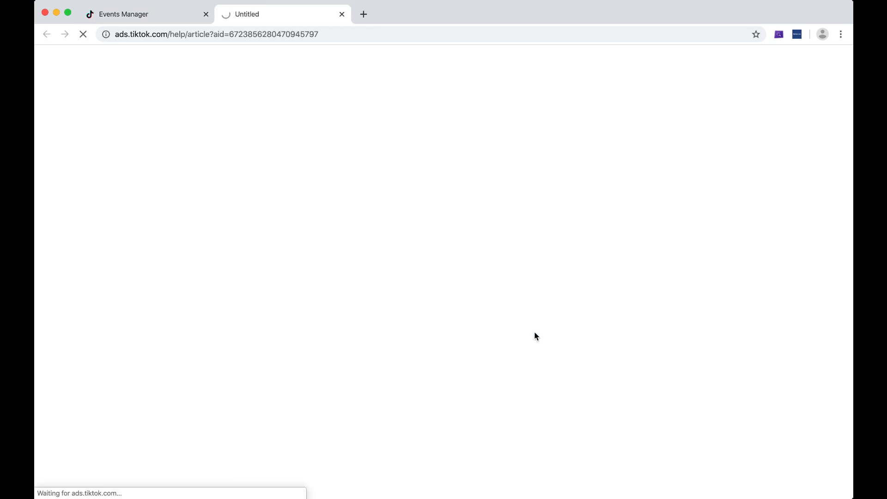
scroll(725, 235, down, 5)
scroll(756, 227, down, 20)
scroll(756, 228, down, 20)
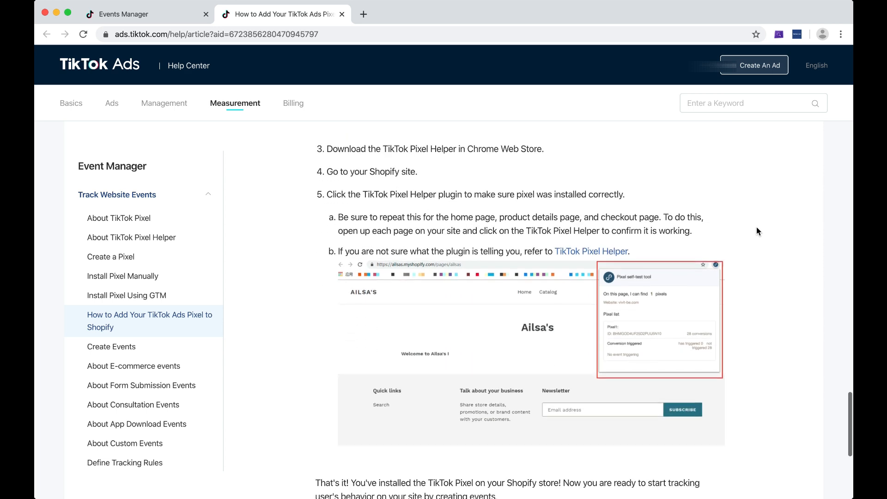
scroll(756, 226, down, 2)
Return to the Events Manager tab and cancel creating the Test 2 pixel
click(160, 15)
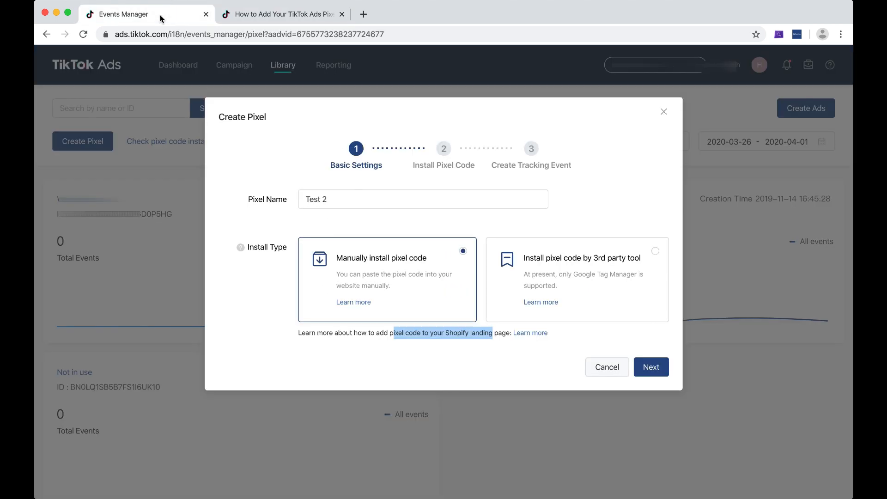
click(346, 332)
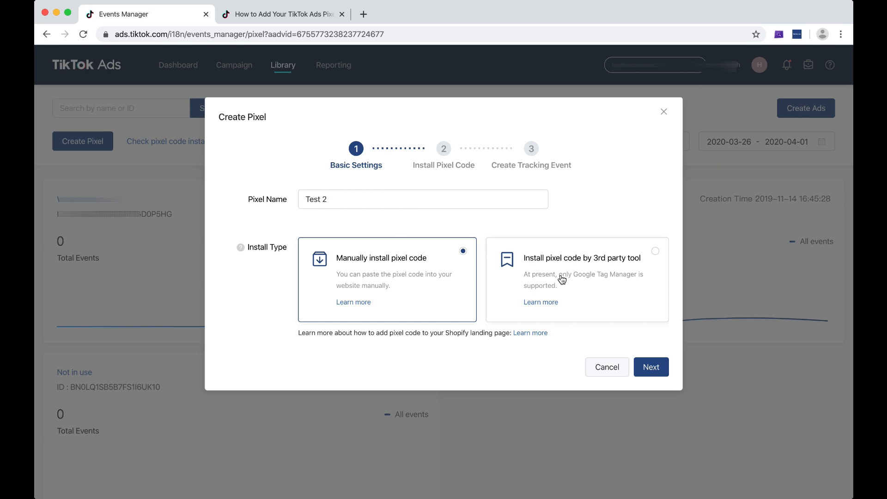
click(607, 369)
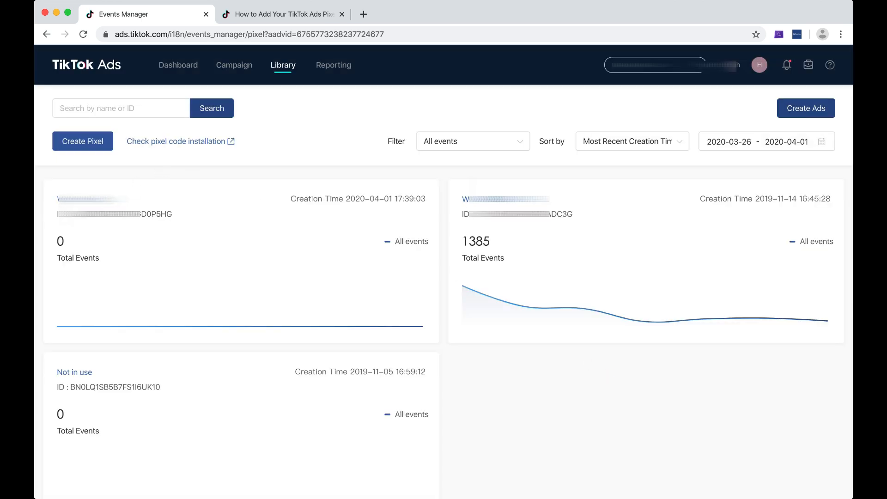
Open the newest pixel's details and start creating events under Event Funnel Statistics
click(79, 199)
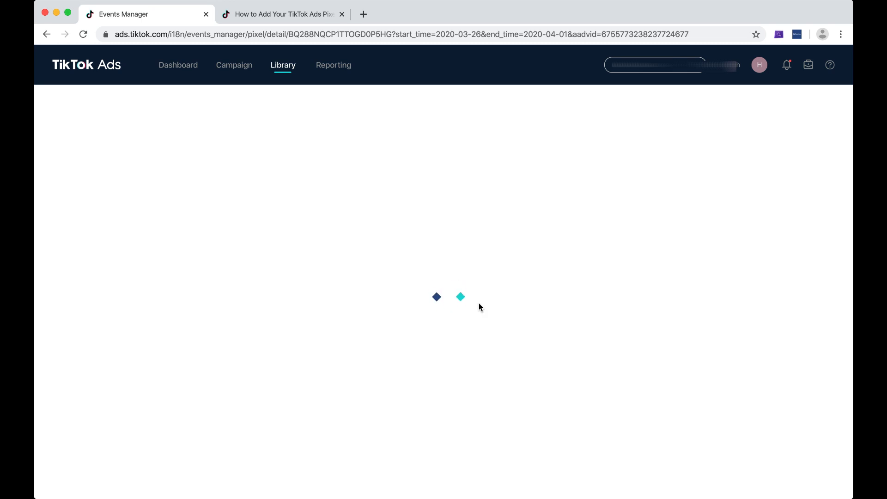
scroll(477, 306, down, 1)
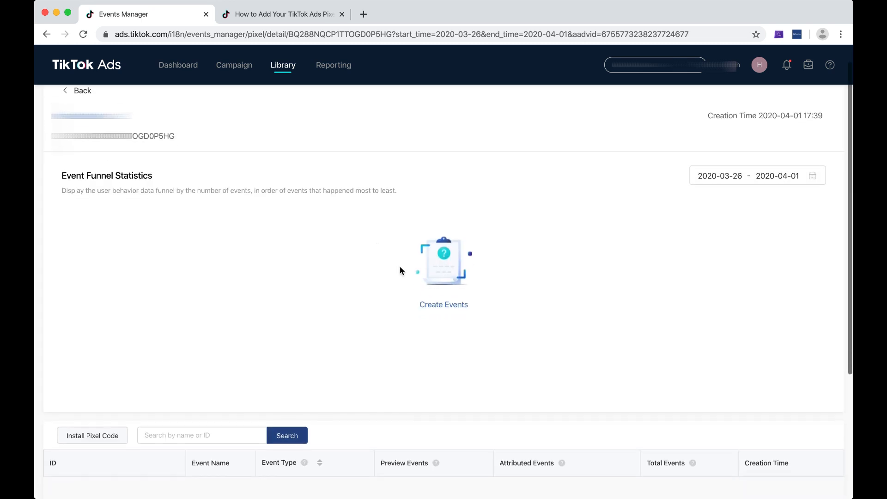
click(451, 306)
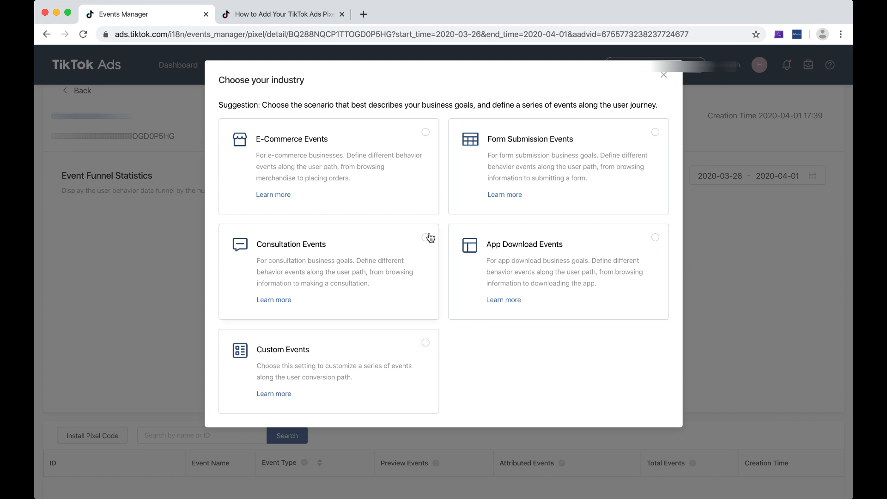
Choose the E-Commerce Events scenario for the pixel
click(387, 153)
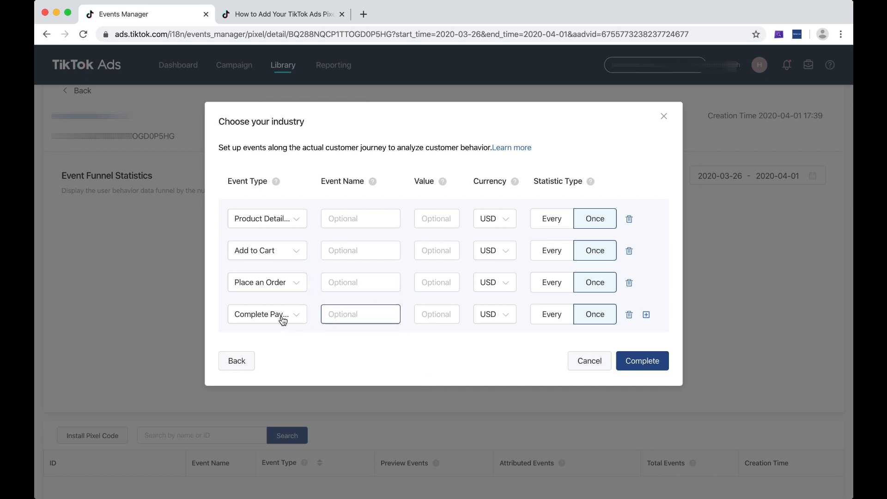
Name the four events View Product, ATC, Initiate Checkout and Purchase
click(388, 314)
click(363, 223)
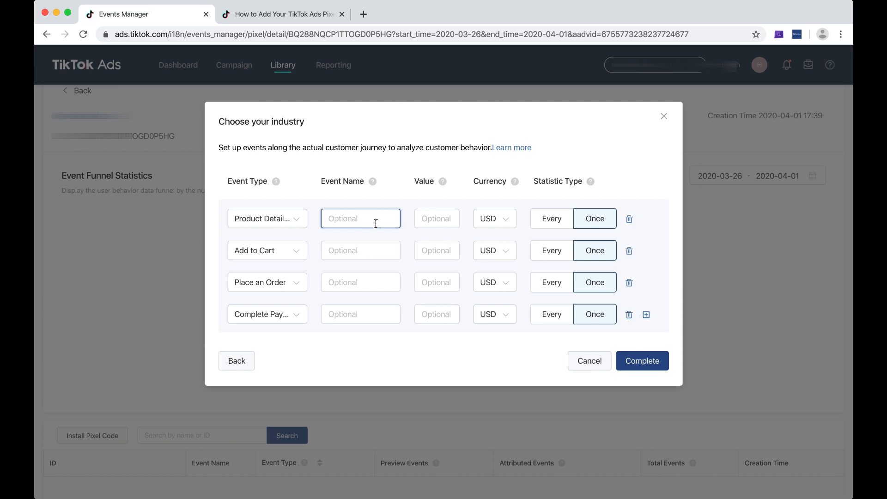
text(View Product)
click(373, 247)
text(ATC)
click(367, 283)
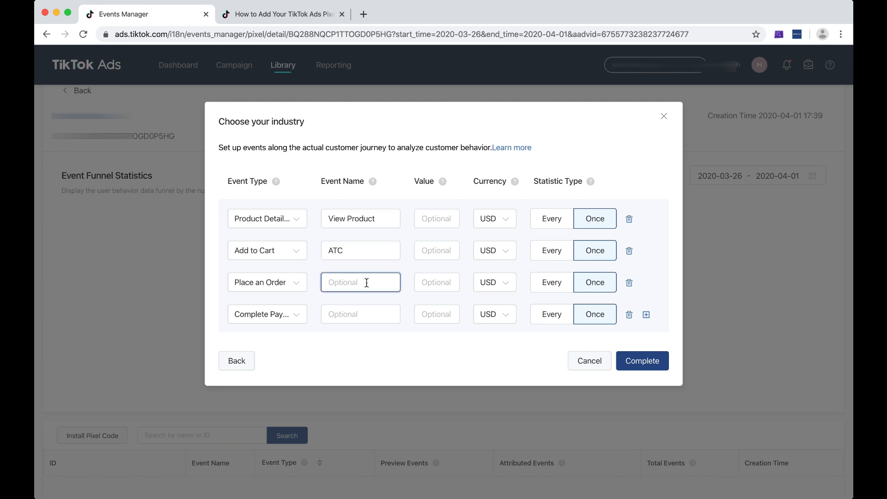
text(Initiate Checkout)
key(Tab)
key(Tab)
click(336, 313)
text(Purchad)
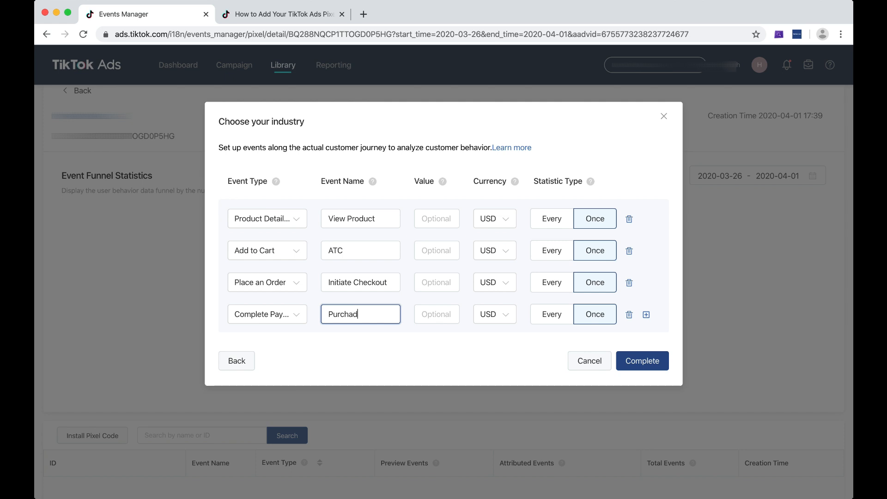
key(BackSpace)
text(se)
Clear the names from all four event name fields
triple_click(374, 223)
key(BackSpace)
click(370, 251)
key(super+a)
key(BackSpace)
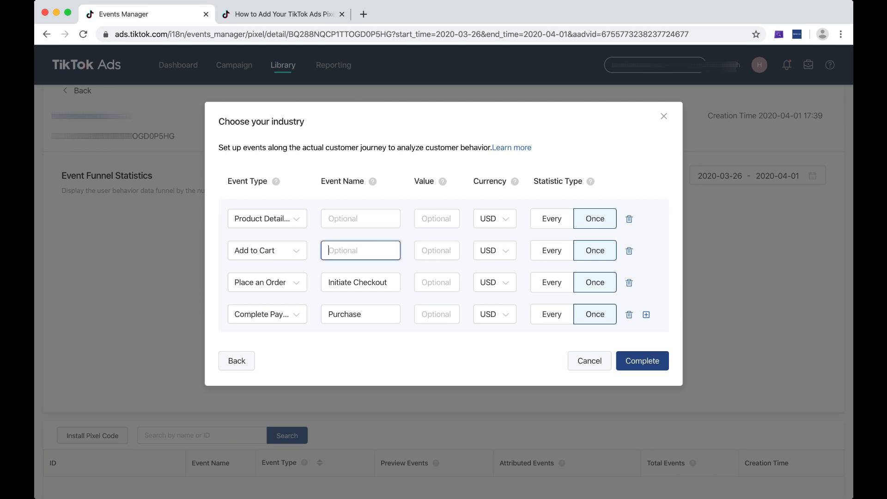
click(363, 282)
key(super+a)
key(BackSpace)
click(360, 316)
key(super+a)
key(BackSpace)
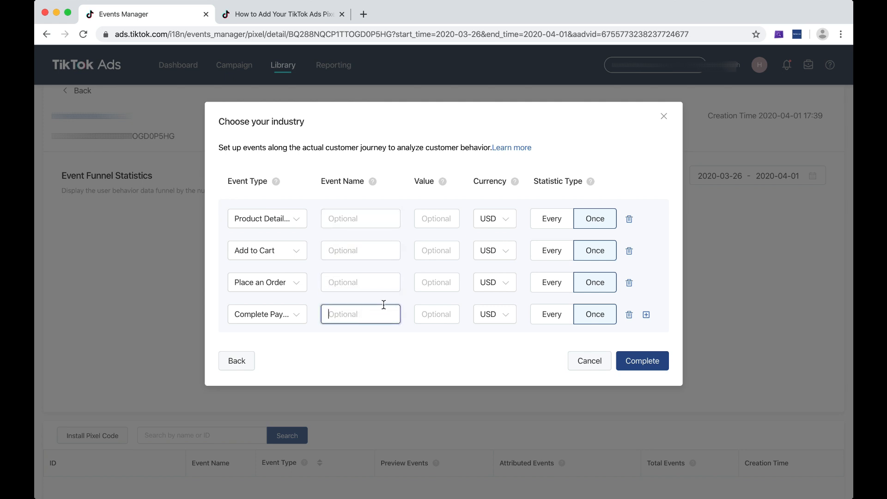
Set the currency of all four e-commerce events to INR
click(503, 228)
click(496, 281)
click(498, 259)
click(498, 273)
click(496, 315)
click(499, 255)
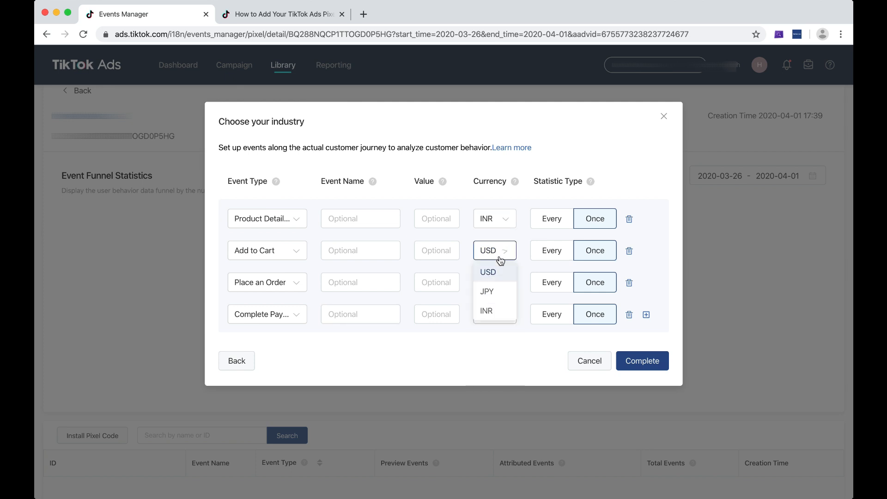
click(496, 312)
click(498, 282)
click(492, 344)
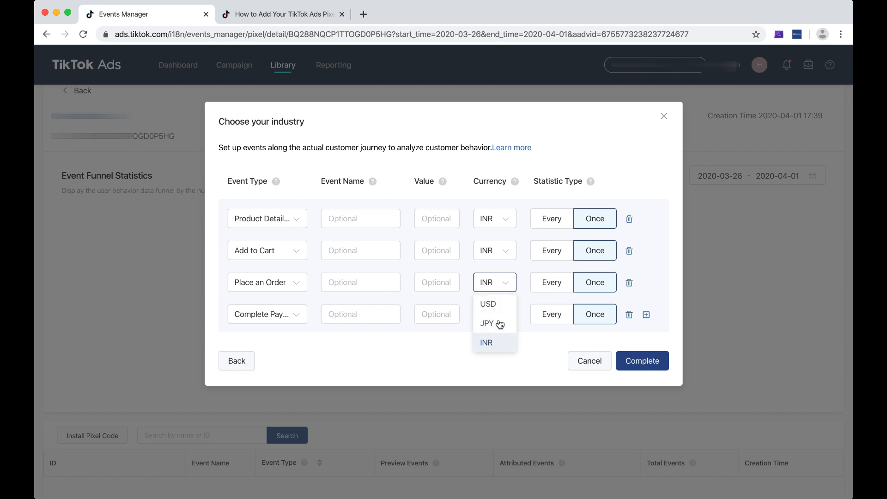
click(497, 315)
click(500, 374)
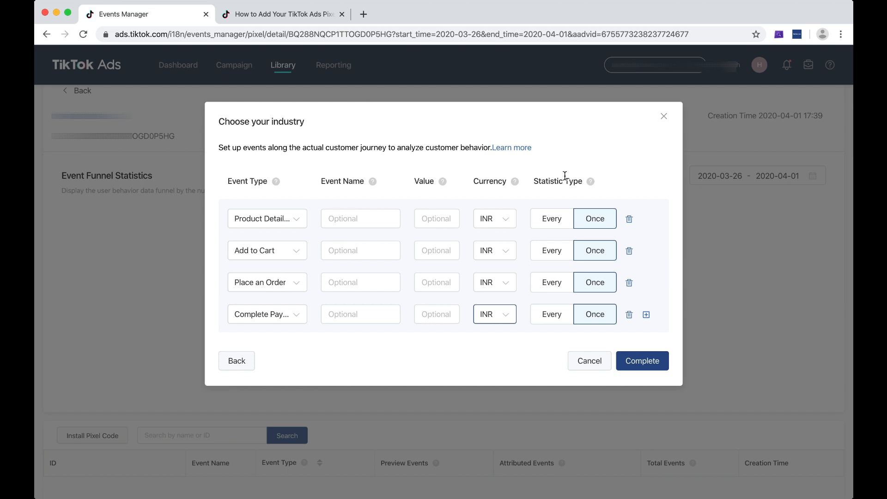
Switch the statistic type of all four events to Every
mouse_move(588, 184)
click(598, 285)
click(556, 286)
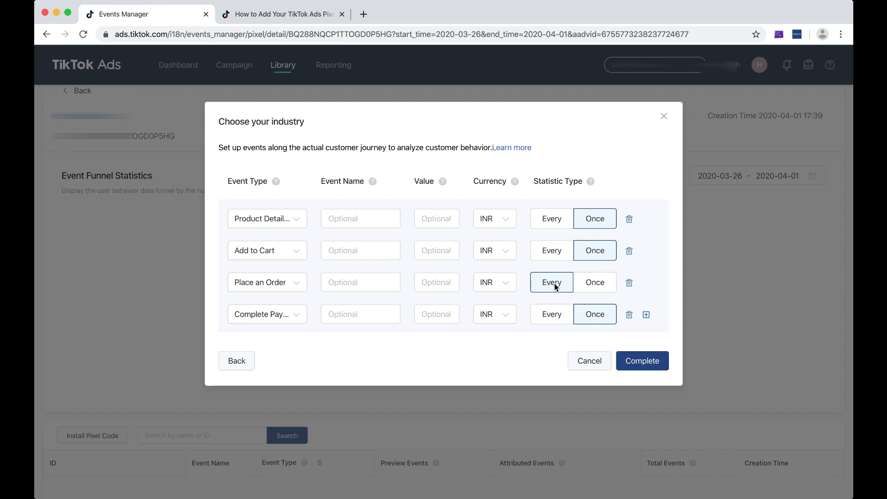
click(595, 284)
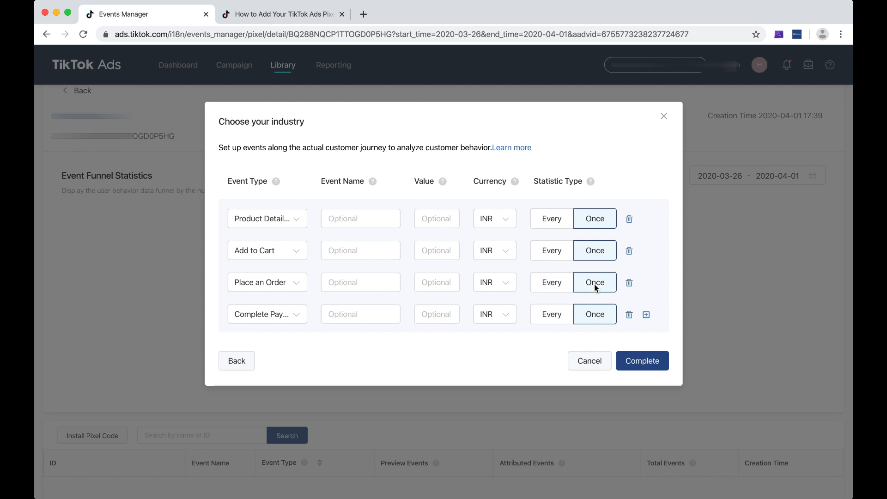
click(556, 220)
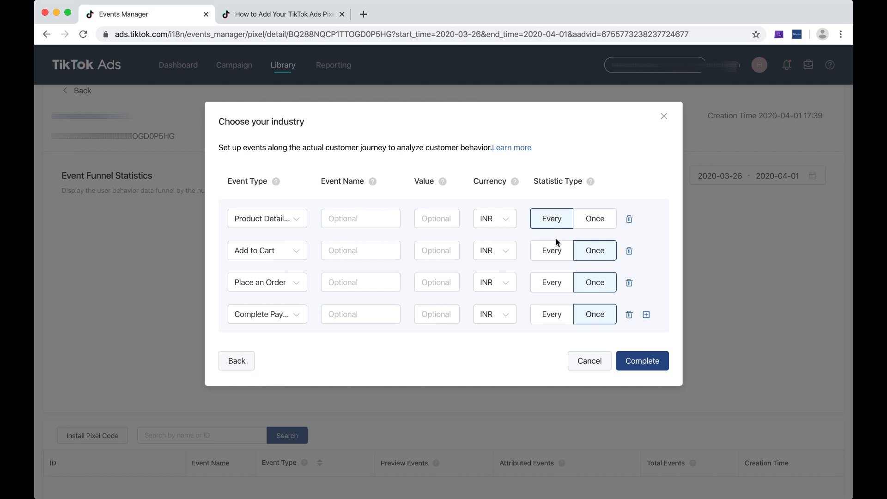
click(554, 251)
click(546, 279)
click(546, 322)
click(355, 276)
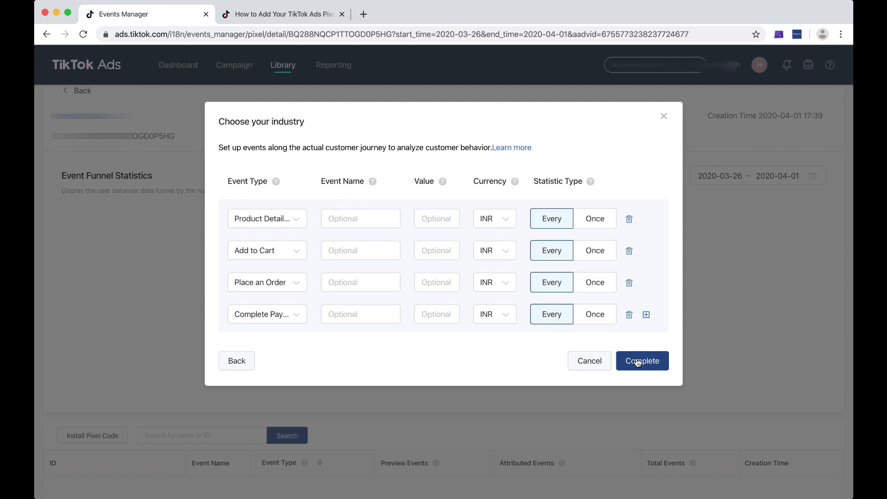
Name Complete Payment 'Purchase' and Place an Order 'Initiate Checkout', then save the events
click(378, 313)
text(P)
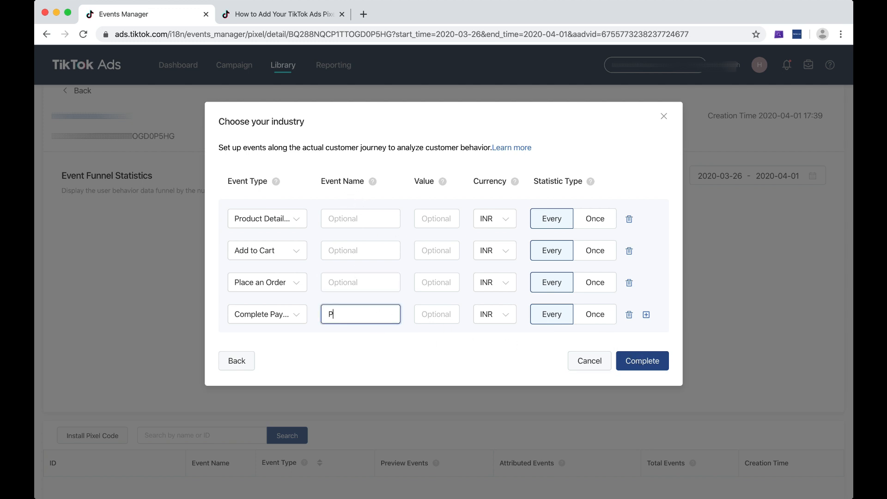
text(urchase)
click(371, 282)
text(Initiate)
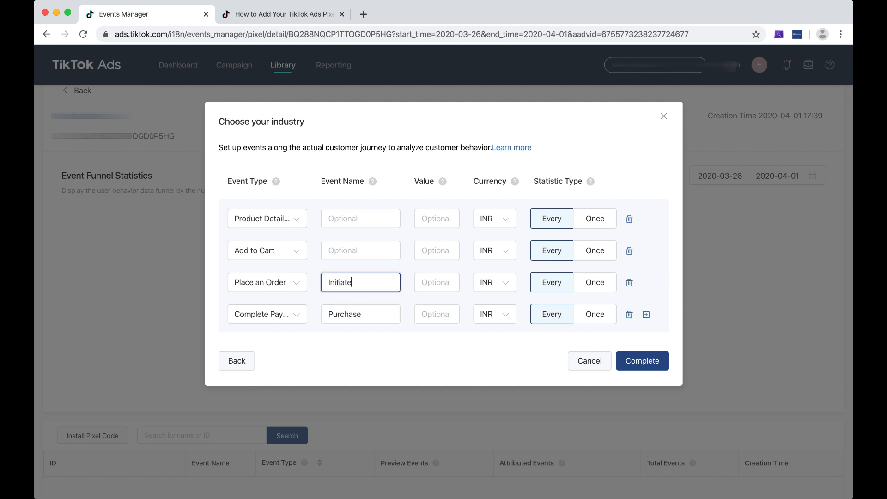
text( Checkout)
click(366, 219)
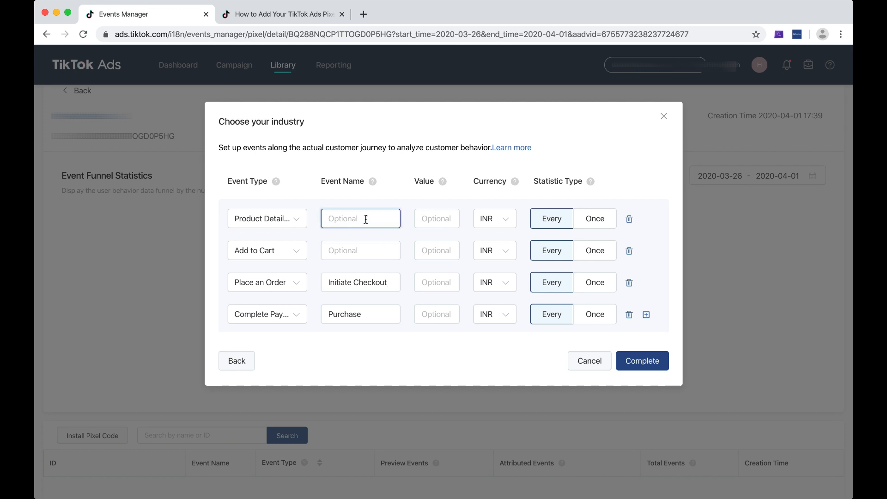
click(275, 217)
click(275, 217)
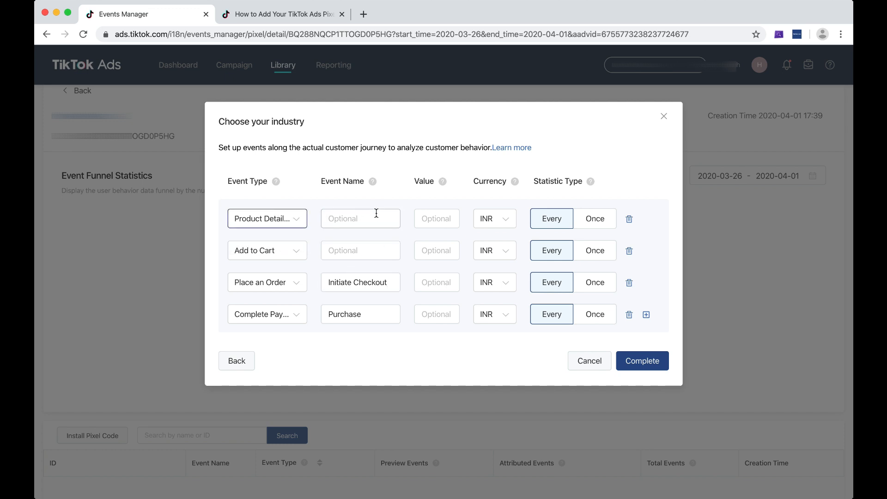
click(643, 360)
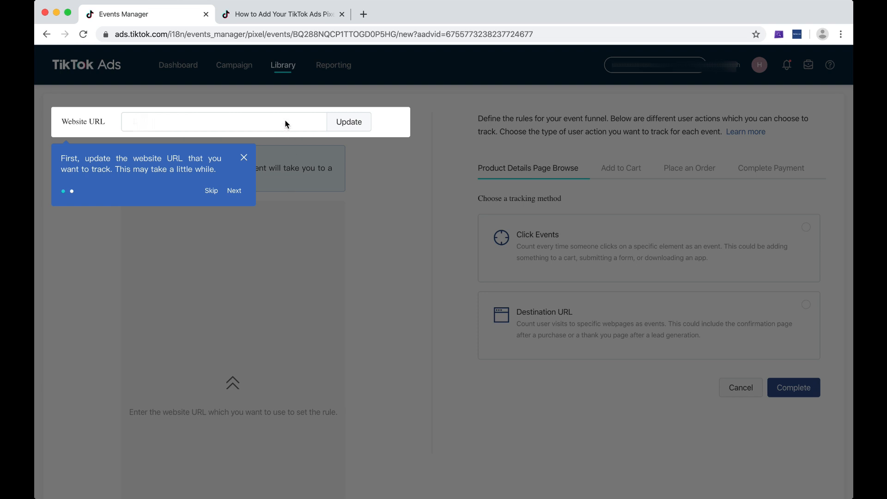
Skip the onboarding tips, preview w.com as the website URL, and open a new browser tab
click(234, 191)
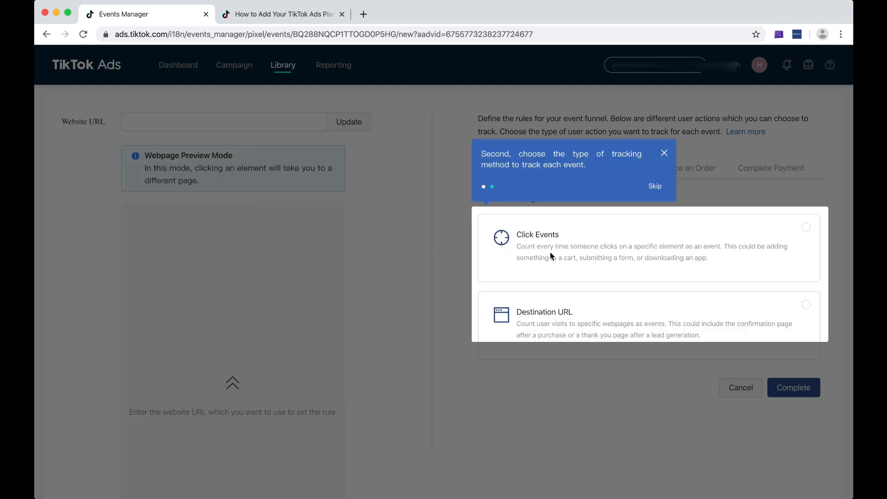
click(655, 185)
click(252, 128)
text(w)
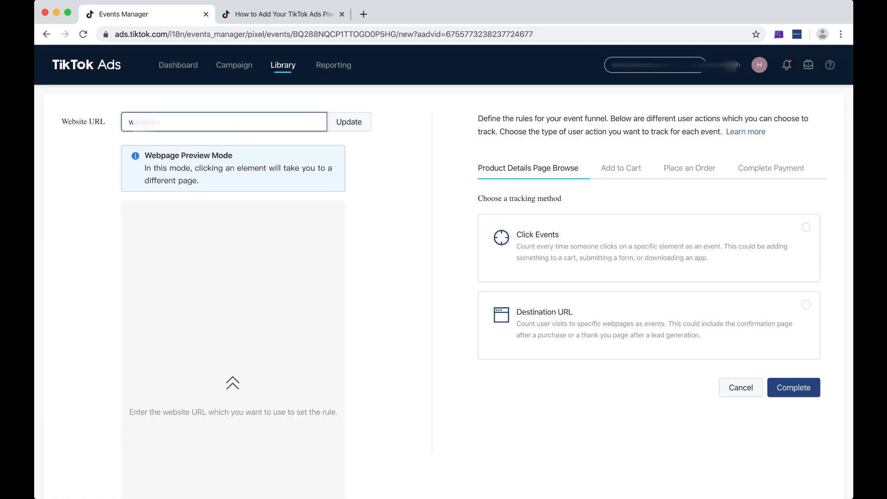
text(.com)
click(356, 126)
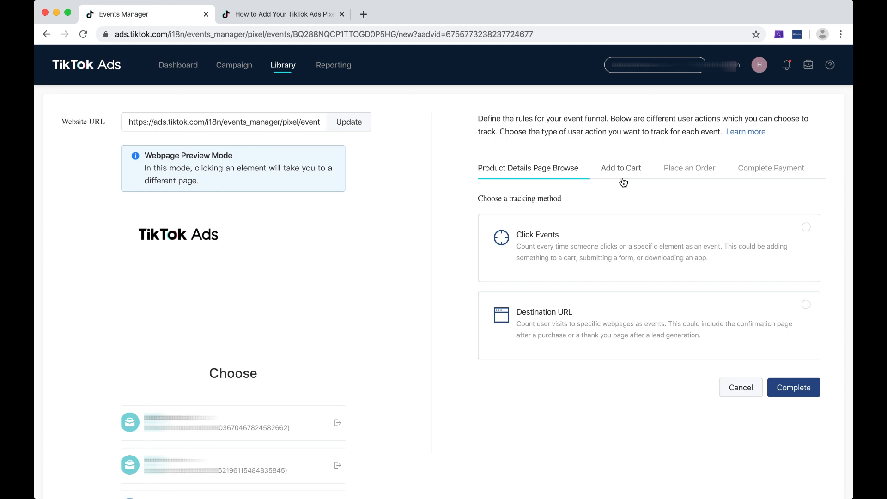
click(363, 14)
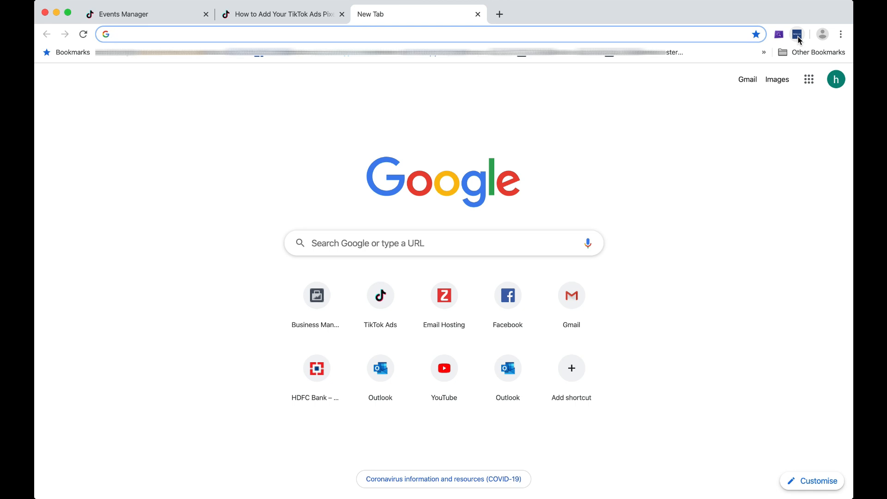
Search for TikTok Pixel Helper and open its Chrome Web Store listing, confirming it's installed
click(798, 35)
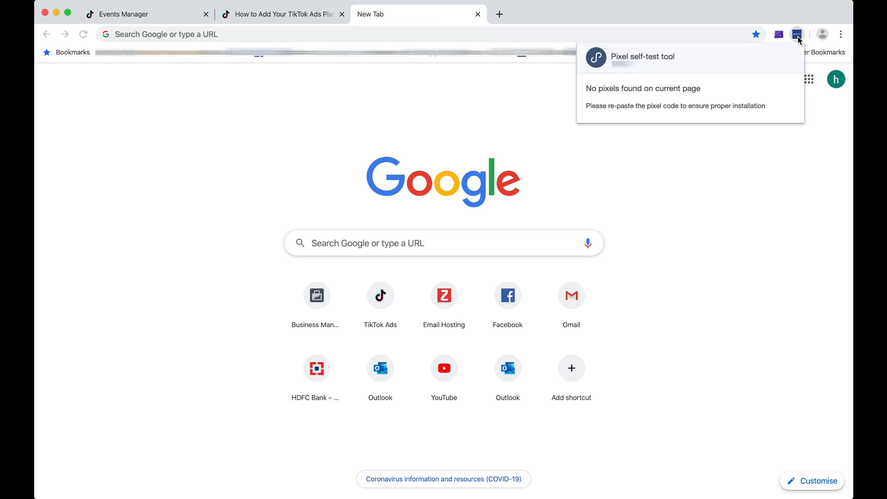
click(410, 36)
text(tiktok p)
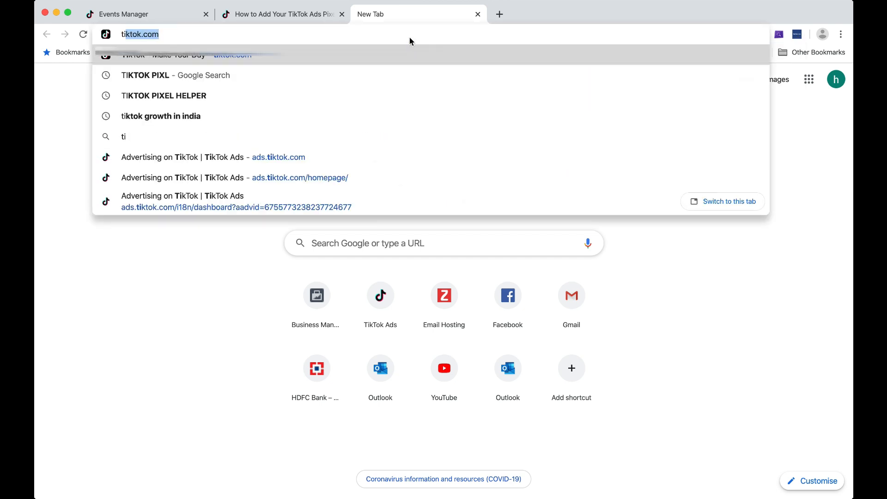
key(Down)
key(Down)
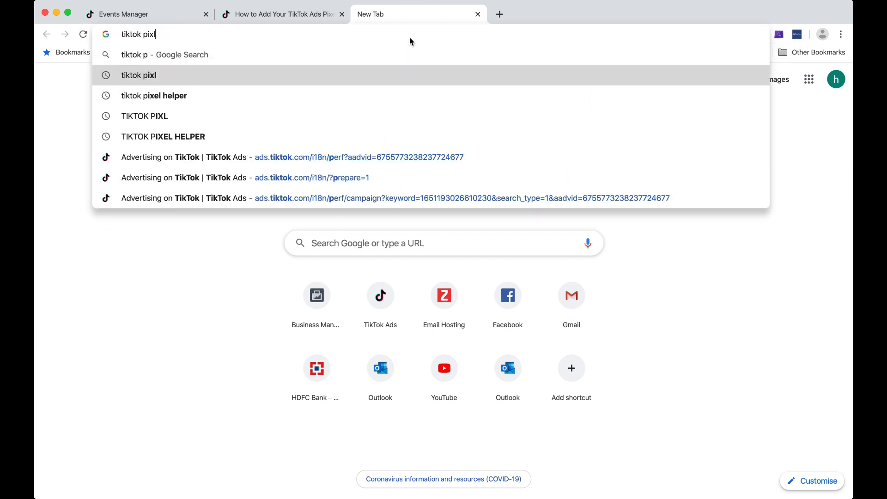
key(Return)
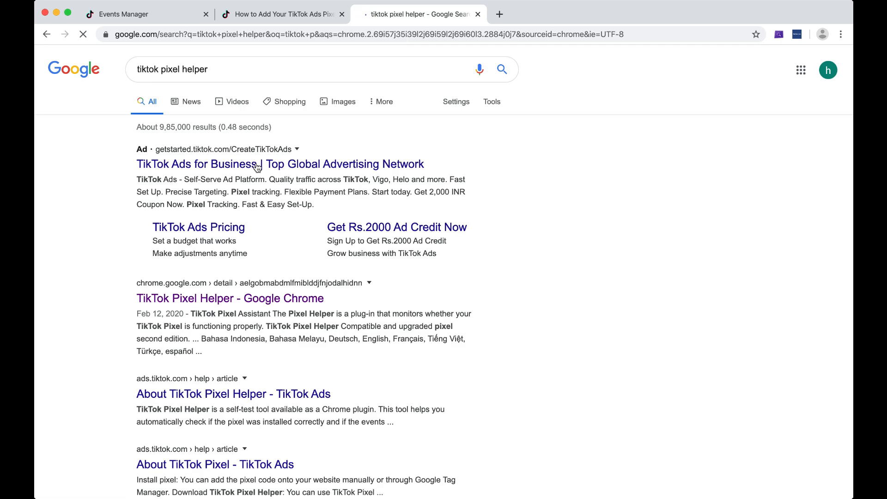
click(222, 301)
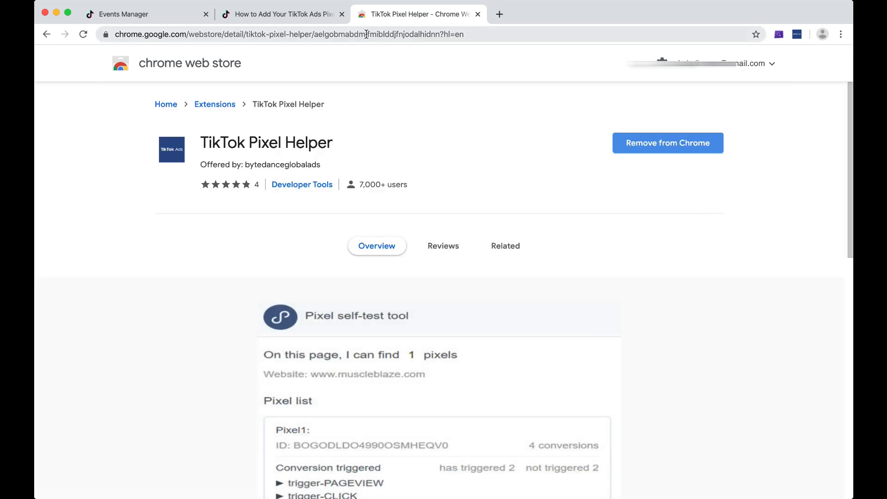
click(545, 34)
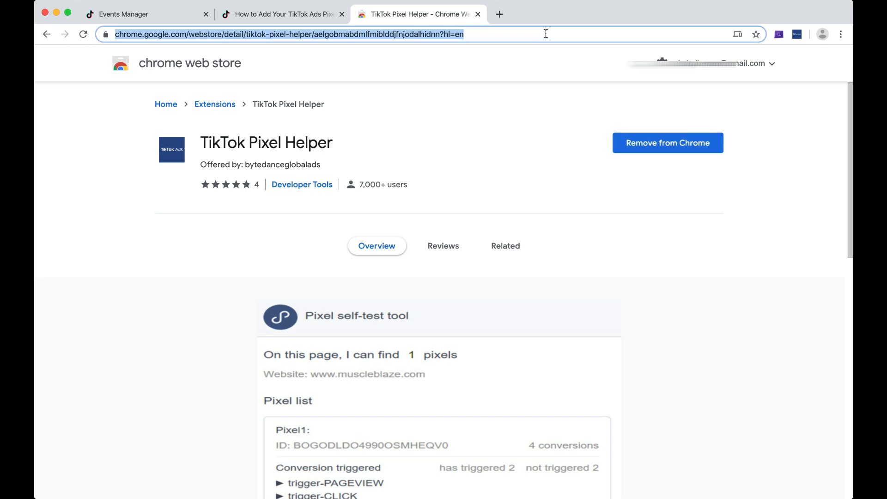
Load the Viral Deals store at viraldeals.co from the address bar suggestions
text(viro)
key(BackSpace)
key(Down)
key(Down)
key(Down)
key(Down)
key(Down)
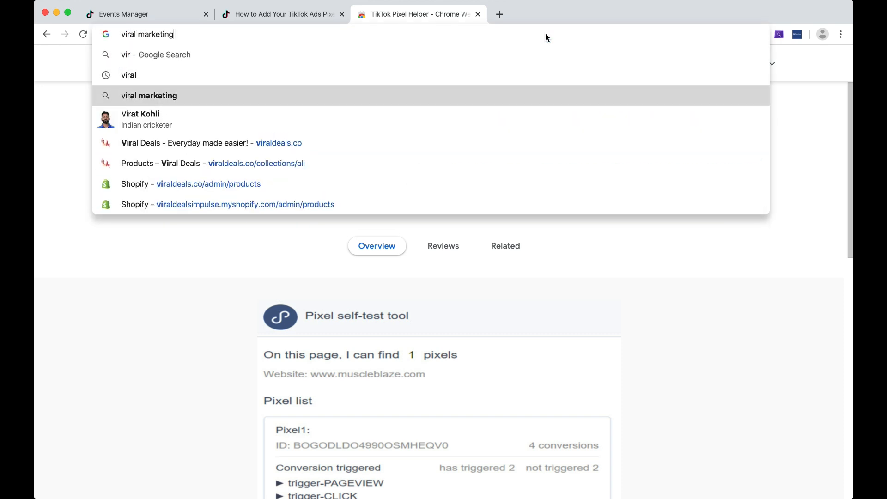
key(Up)
key(Return)
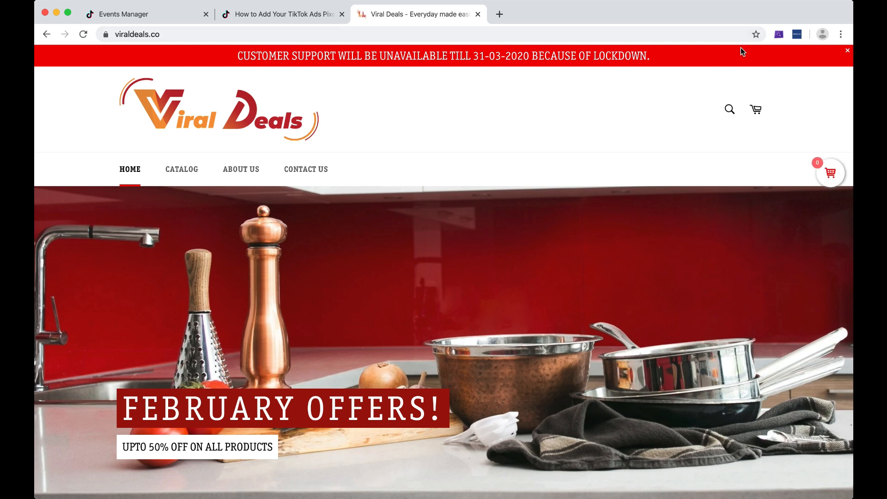
Check the store with Pixel Helper, finding 1 pixel with 7 conversions, then open a blank tab
click(795, 36)
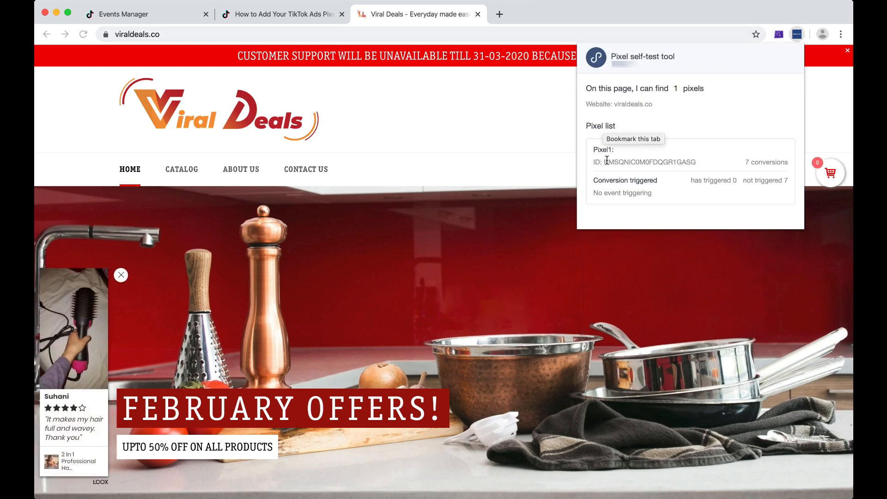
drag(607, 161, 698, 170)
click(639, 172)
click(499, 14)
click(499, 13)
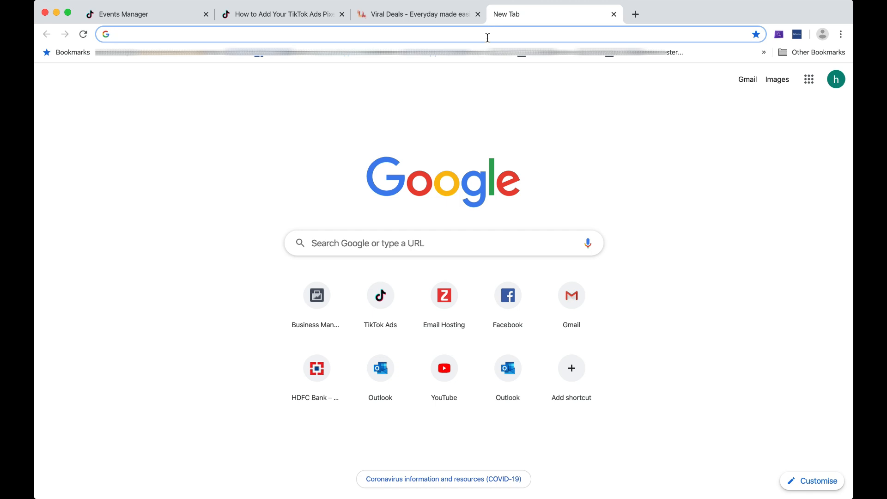
Load amazon.in and confirm Pixel Helper finds no TikTok pixels there
text(amaz)
key(Return)
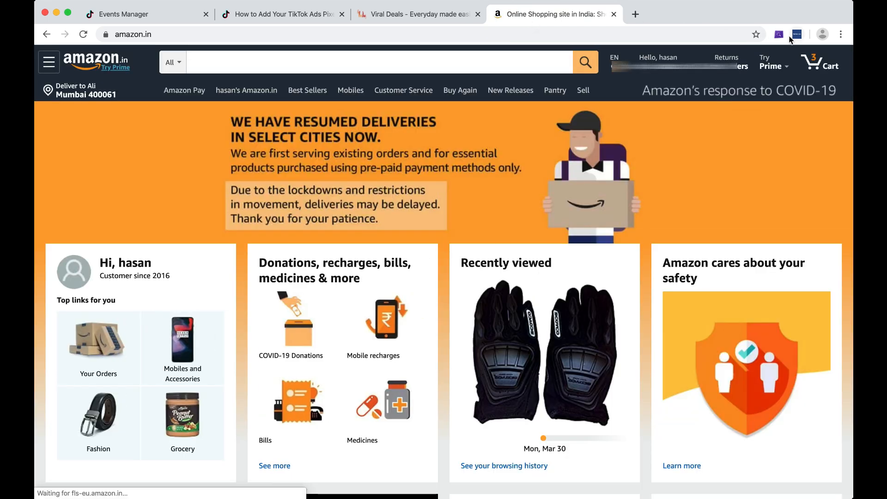
click(798, 36)
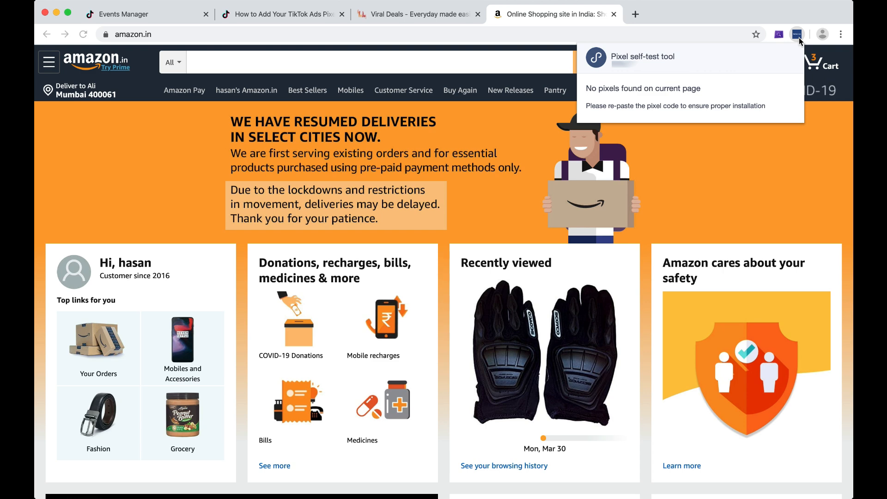
triple_click(637, 105)
double_click(636, 88)
triple_click(637, 88)
click(622, 113)
Recheck Viral Deals with Pixel Helper (1 pixel), then return to the TikTok Ads dashboard
click(406, 17)
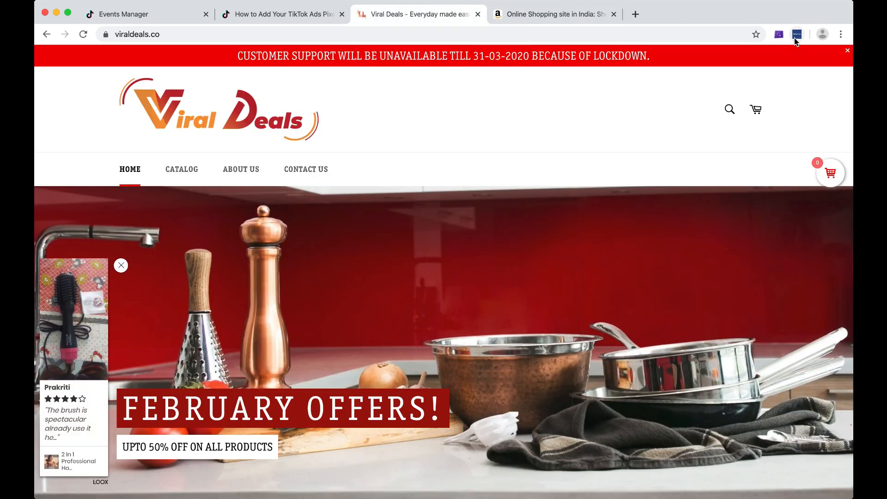
click(795, 37)
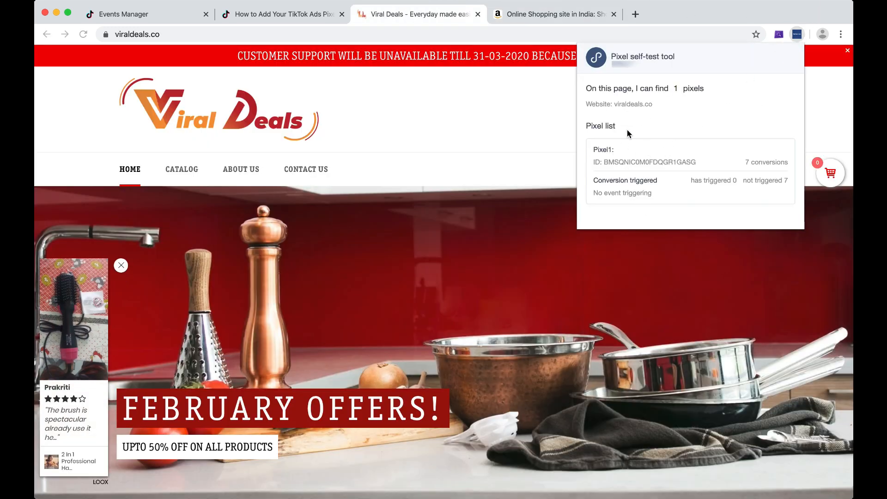
click(525, 145)
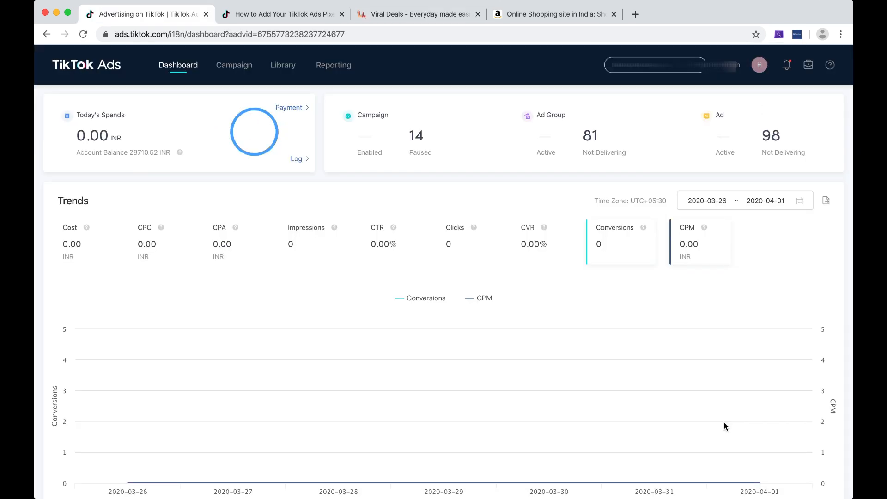
Open Library > Event's website pixel list of three pixels and close the Viral Deals and Amazon tabs
mouse_move(287, 65)
click(281, 94)
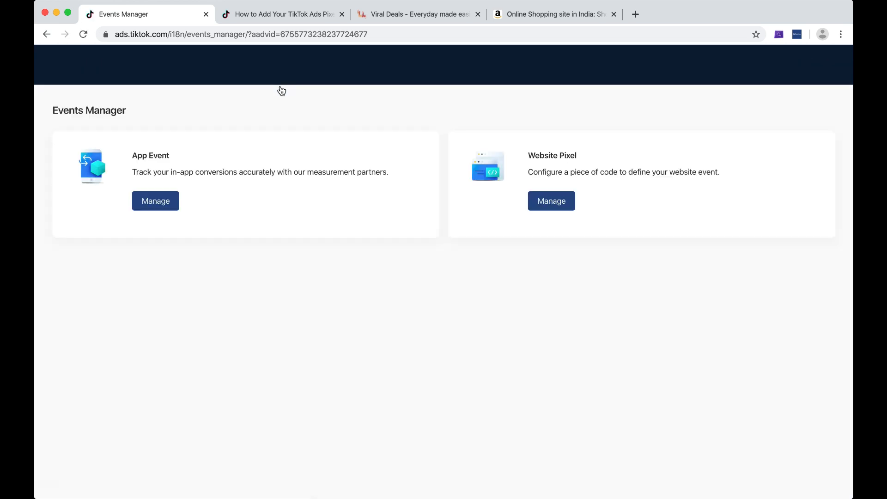
click(551, 202)
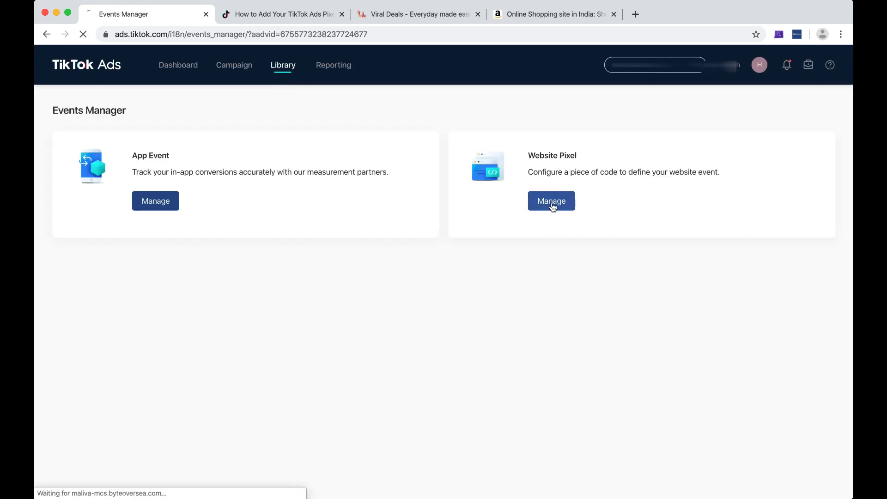
click(478, 14)
click(476, 14)
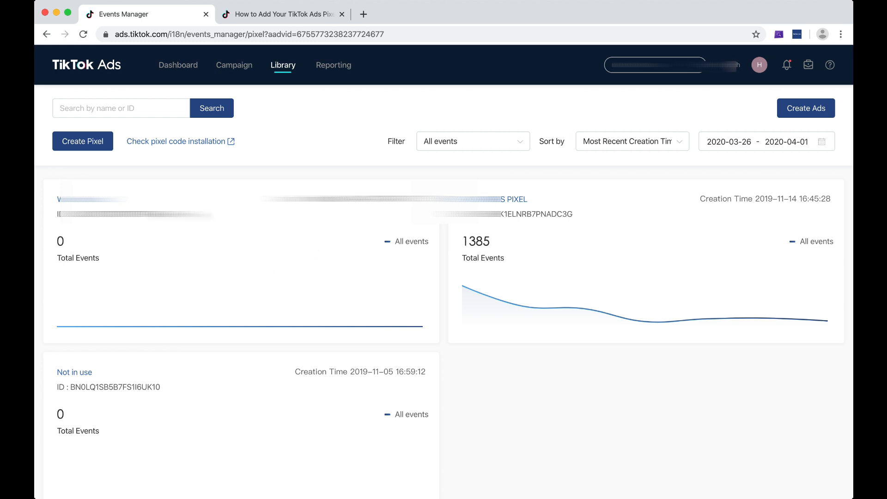
Open the 1385-event pixel's funnel, compare Attributed and Total Events, ending on Total (1292 Page Views)
click(482, 200)
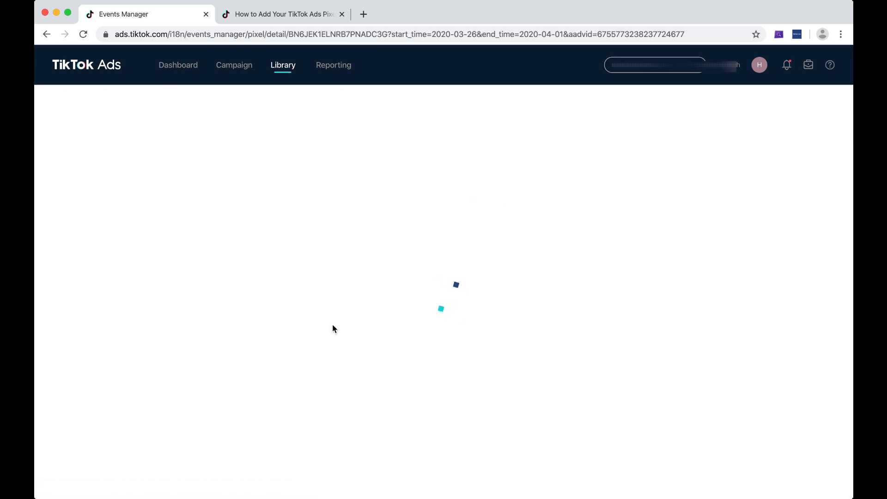
scroll(318, 307, down, 2)
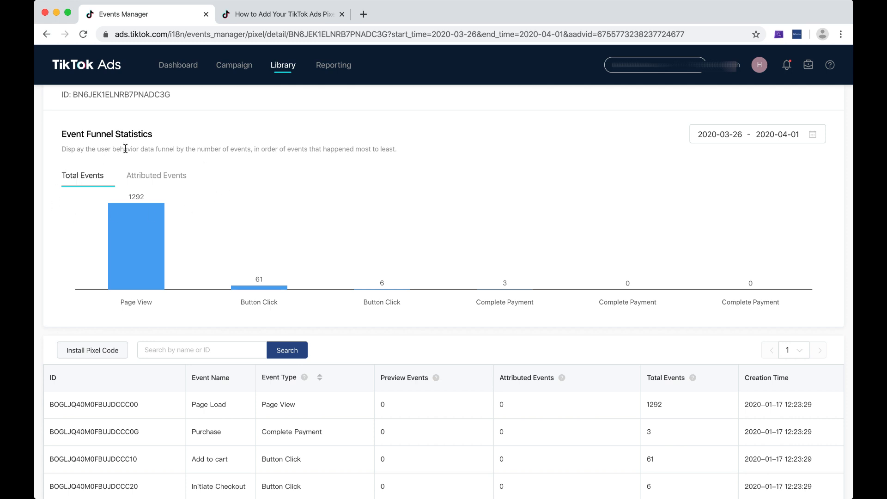
click(154, 183)
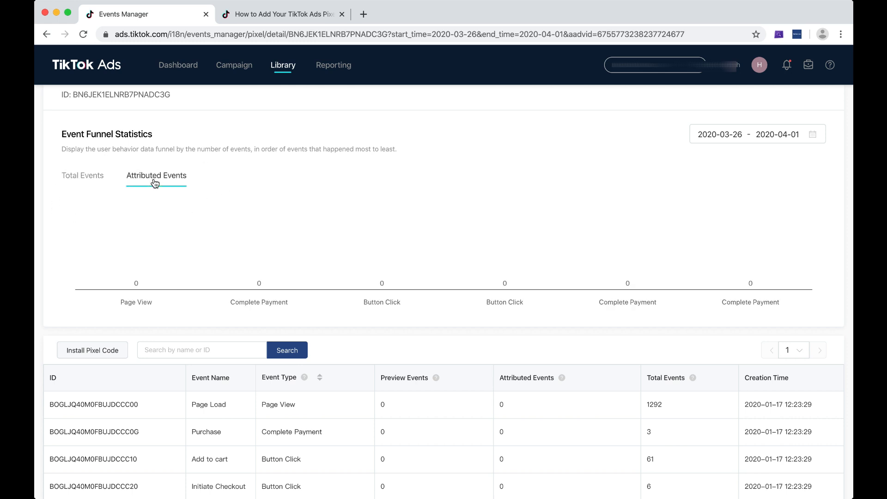
click(81, 176)
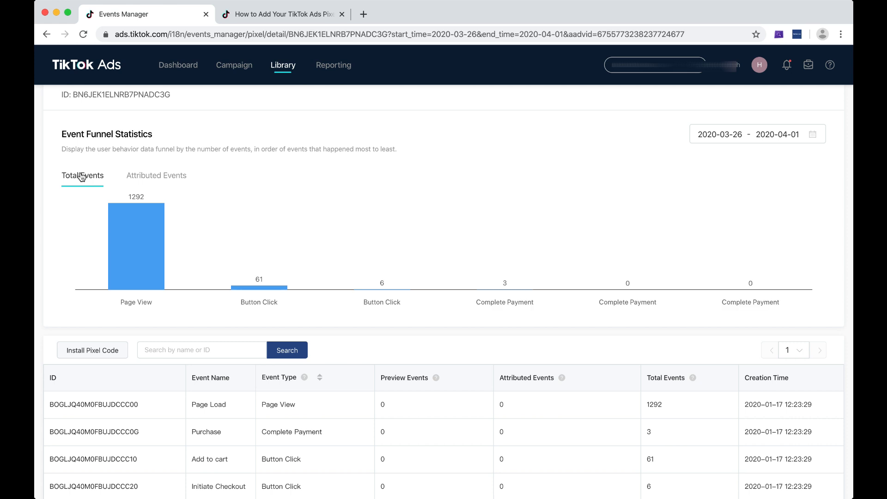
click(164, 177)
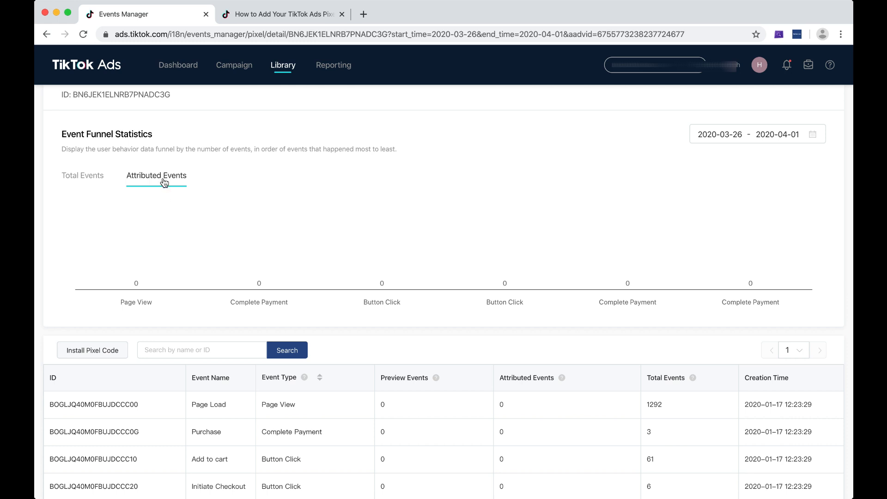
click(95, 179)
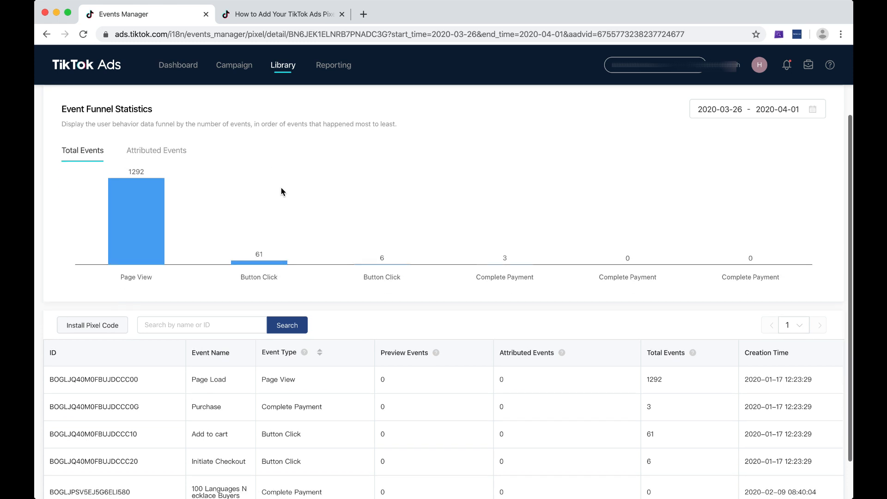
scroll(281, 191, up, 2)
scroll(282, 189, up, 1)
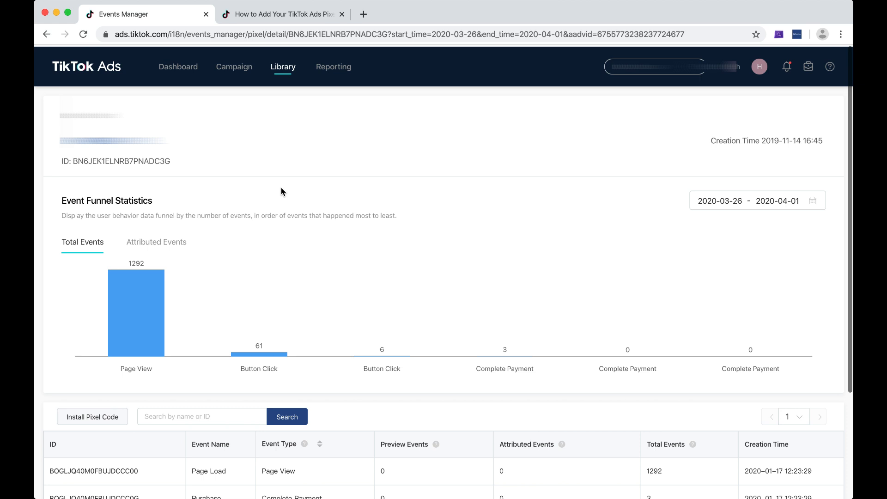